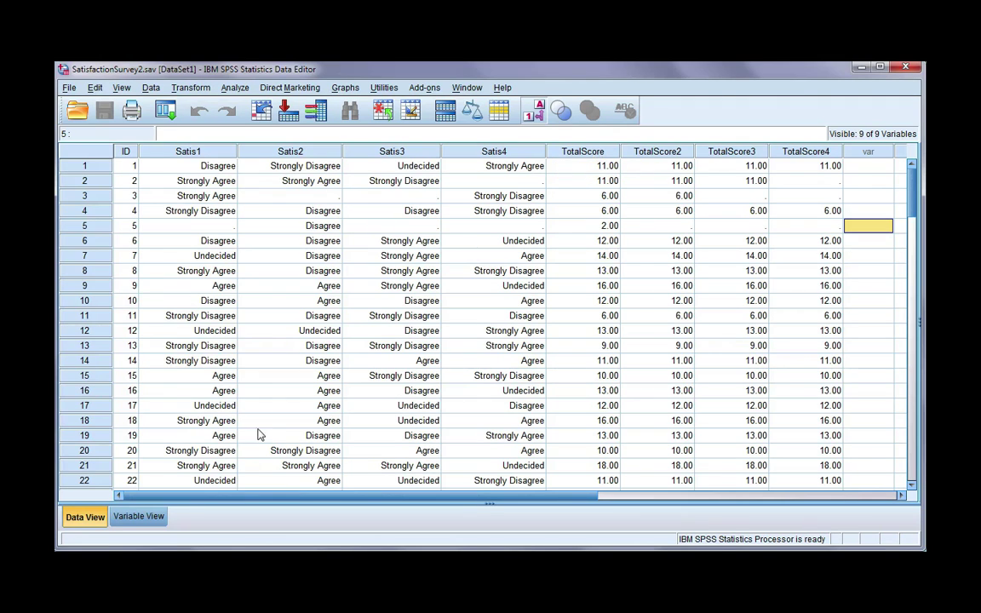
# - Confirm in Variable View that Satis1's value labels run from 1 = Strongly Disagree to 5 = Strongly Agree
pyautogui.click(138, 515)
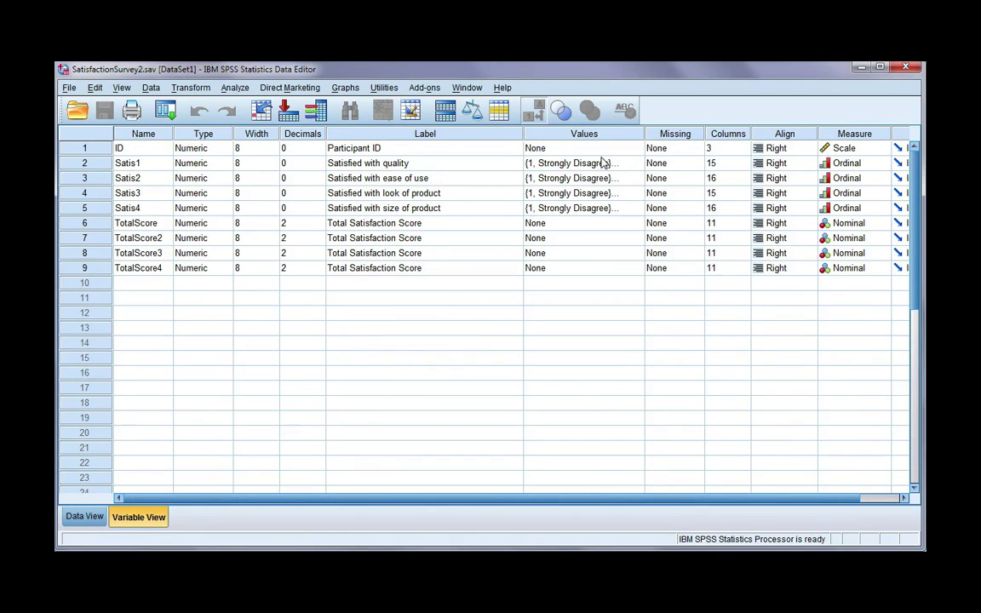
pyautogui.click(637, 162)
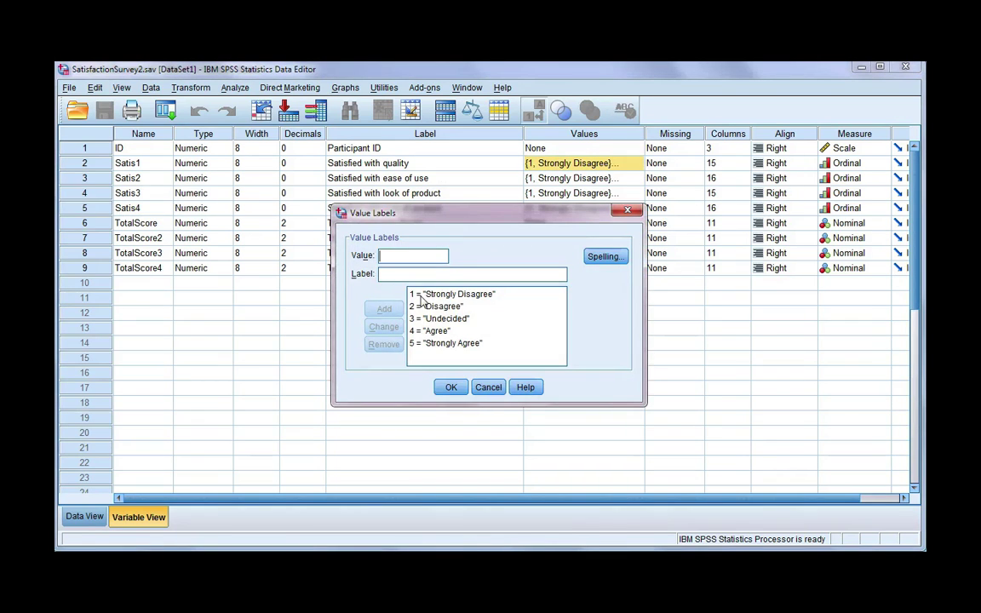
pyautogui.moveTo(484, 300); pyautogui.dragTo(446, 351)
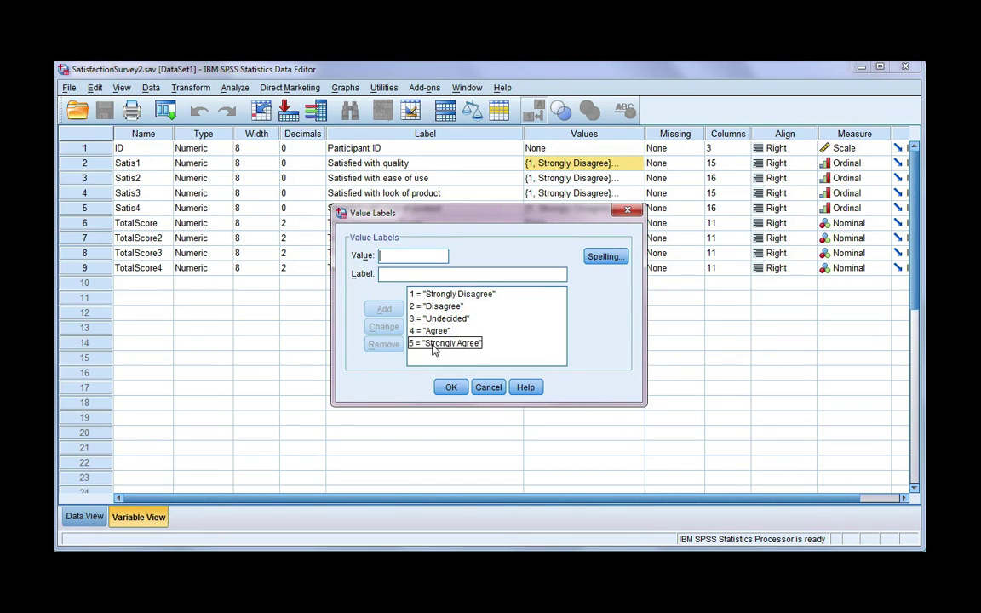
pyautogui.moveTo(505, 219); pyautogui.dragTo(509, 286)
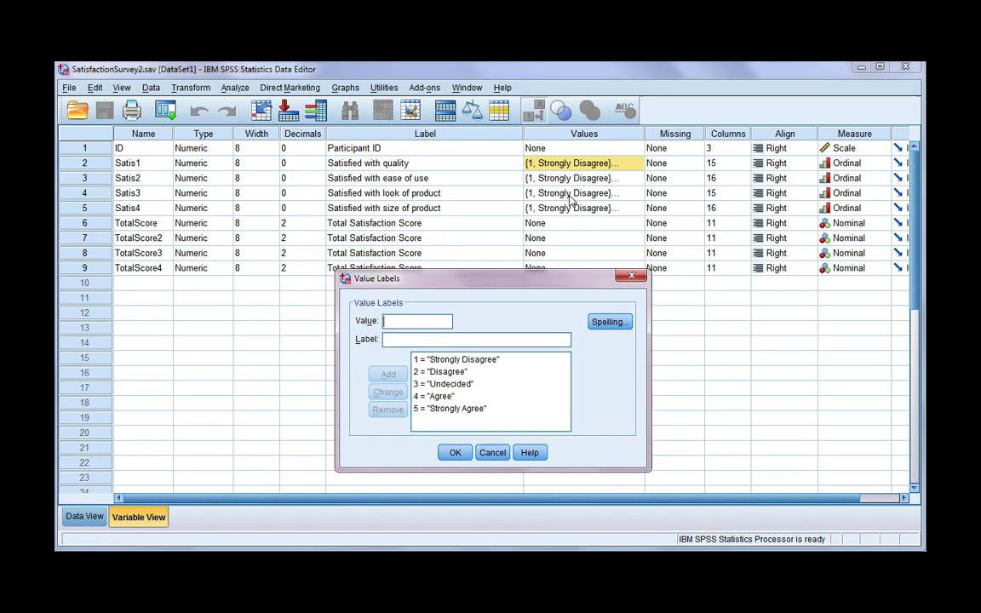
pyautogui.click(453, 452)
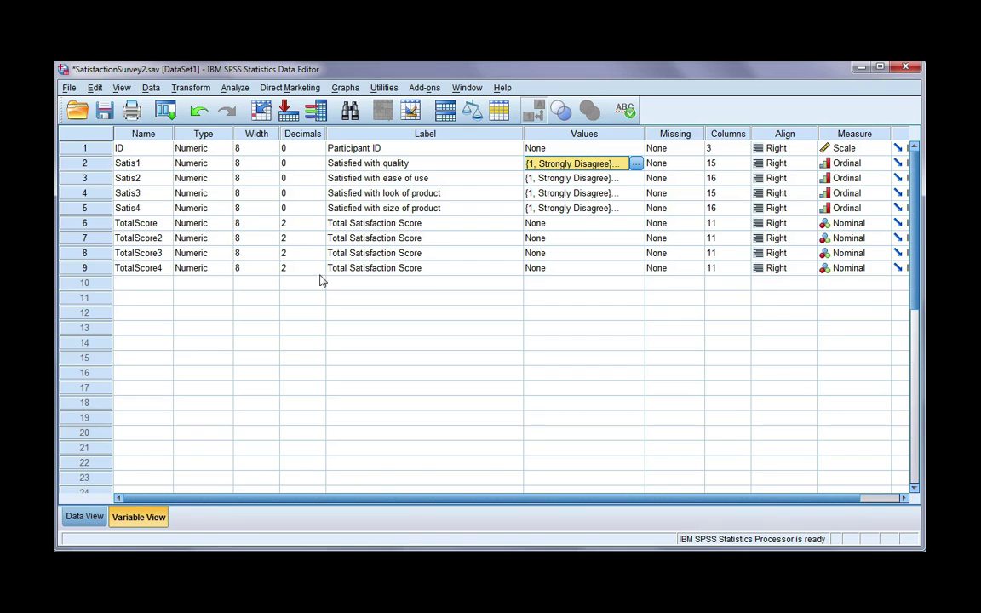
# - Return to the data grid and turn off value labels so Satis answers show as codes
pyautogui.click(84, 516)
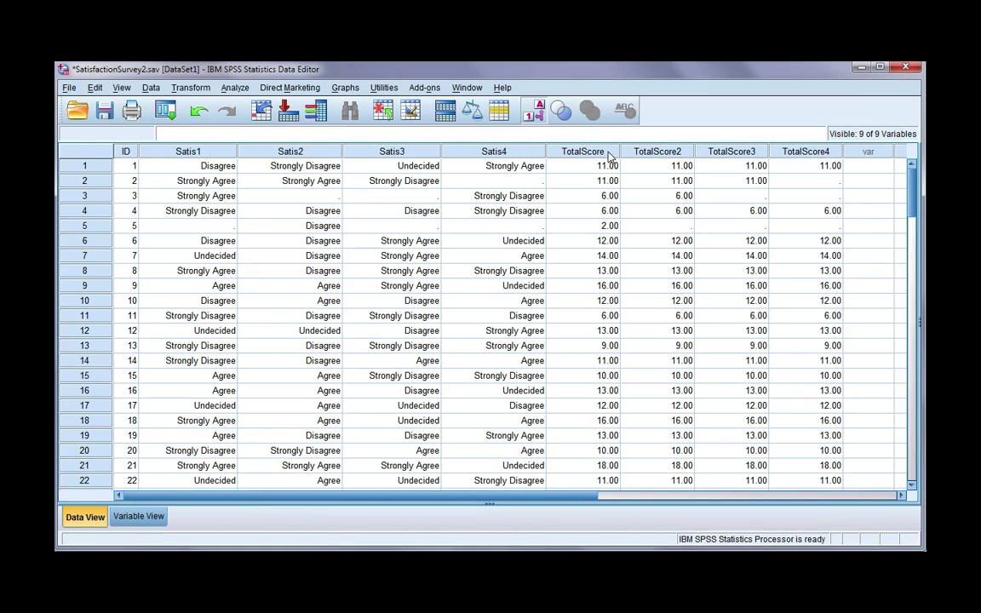
pyautogui.click(607, 155)
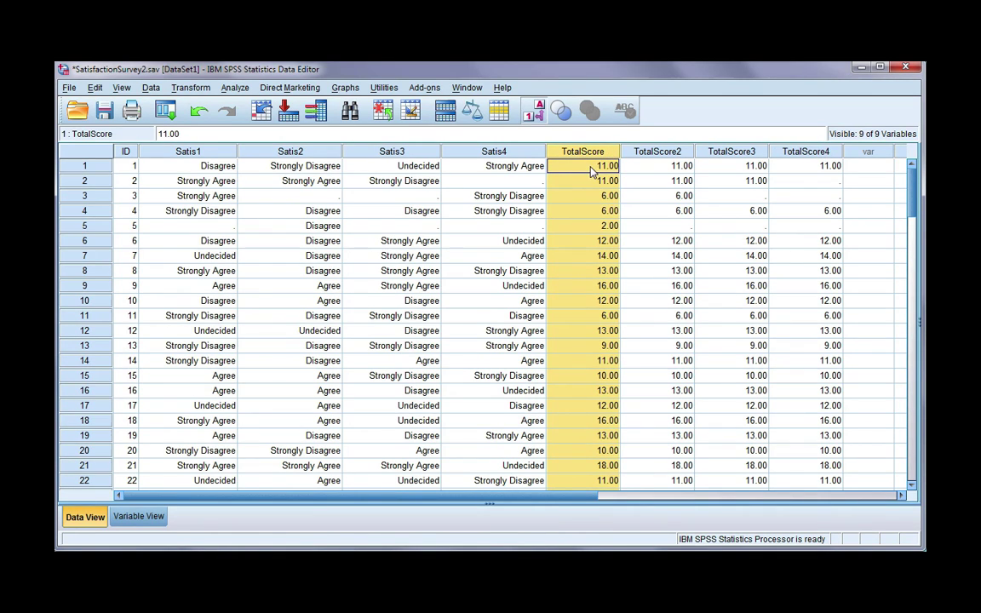
pyautogui.click(536, 114)
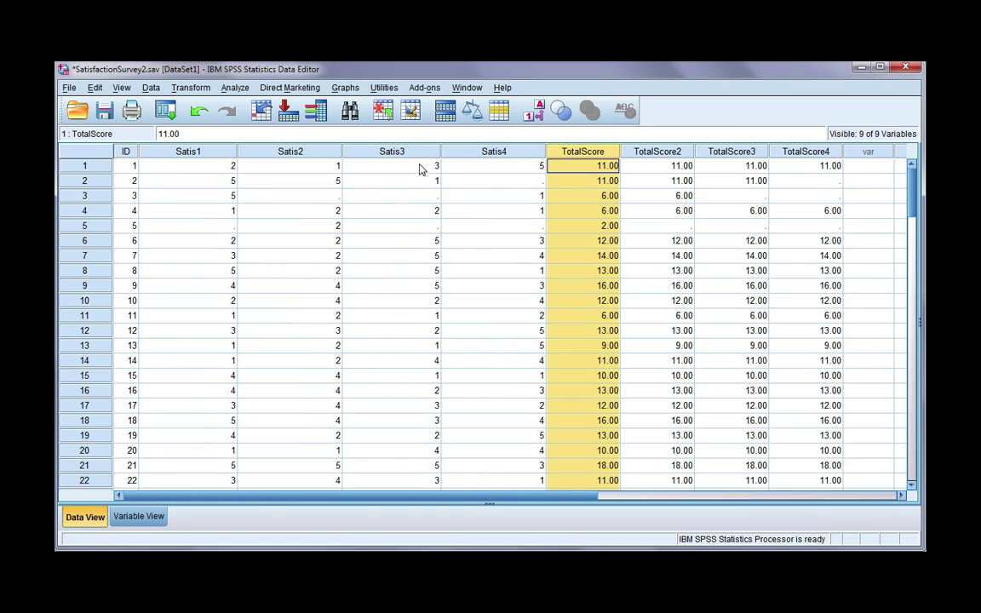
# - Compare sample rows' Satis1–Satis4 answers against the TotalScore to TotalScore4 values
pyautogui.moveTo(501, 169); pyautogui.dragTo(223, 170)
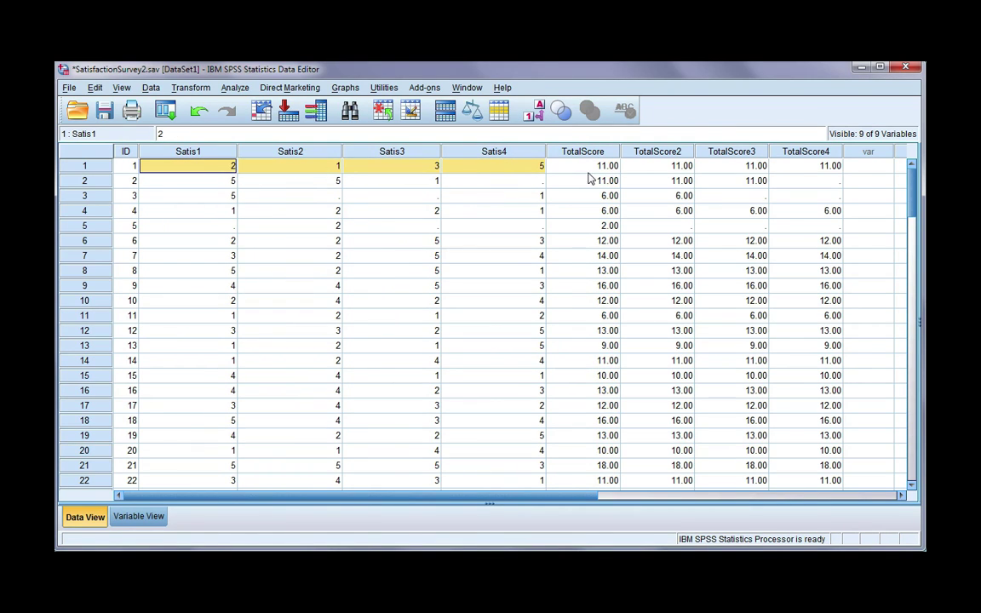
pyautogui.click(608, 181)
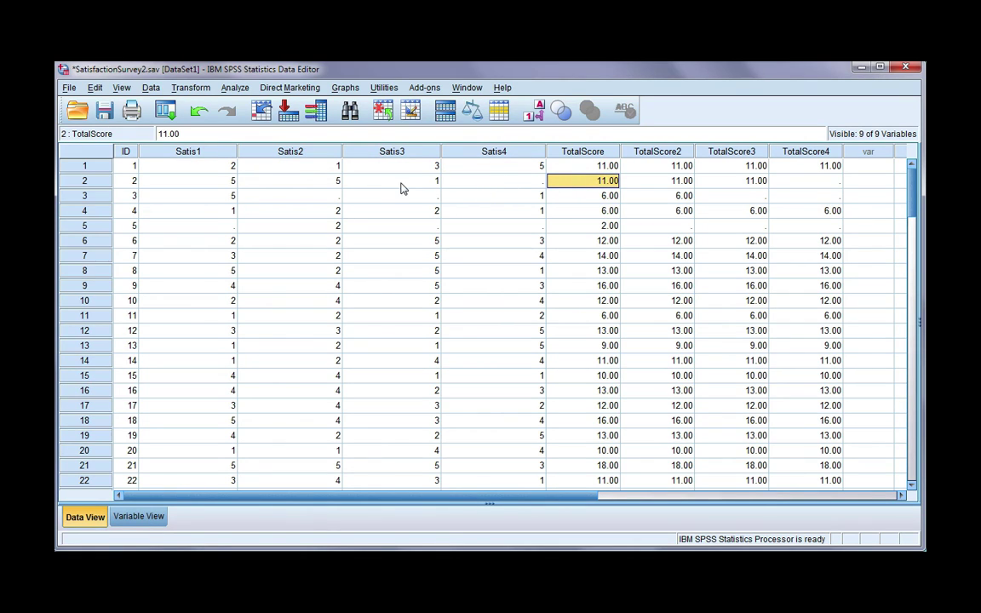
pyautogui.moveTo(366, 181); pyautogui.dragTo(227, 181)
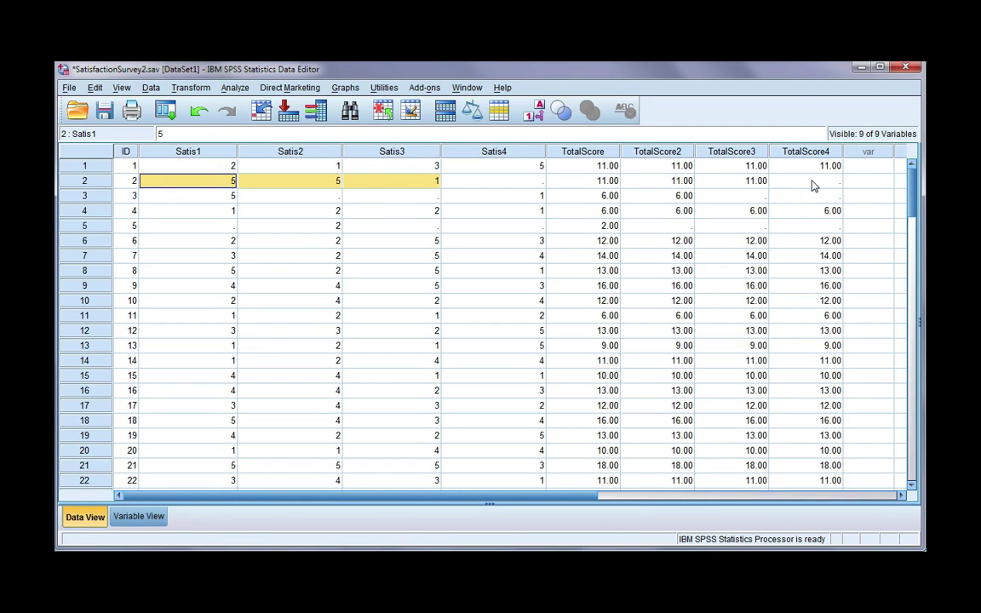
pyautogui.moveTo(668, 157)
pyautogui.mouseDown()
pyautogui.moveTo(788, 152)
pyautogui.moveTo(658, 156)
pyautogui.mouseUp()
pyautogui.click(668, 216)
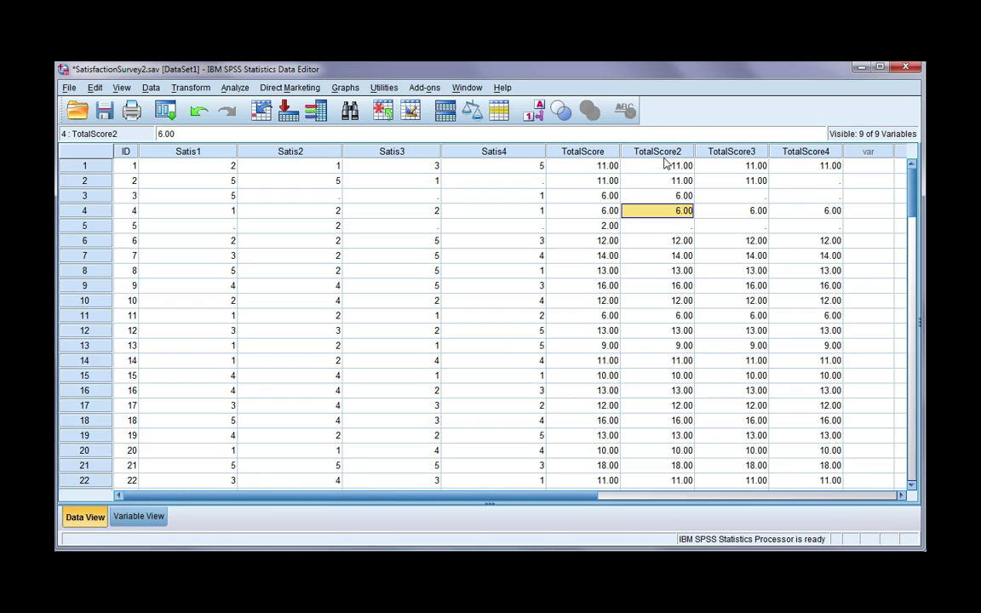
pyautogui.click(662, 153)
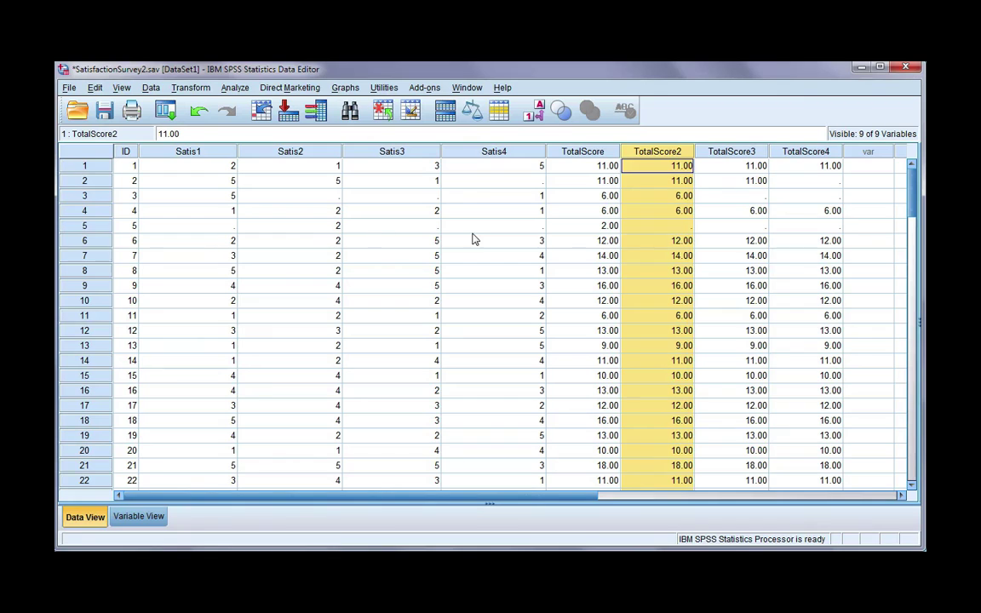
pyautogui.click(322, 228)
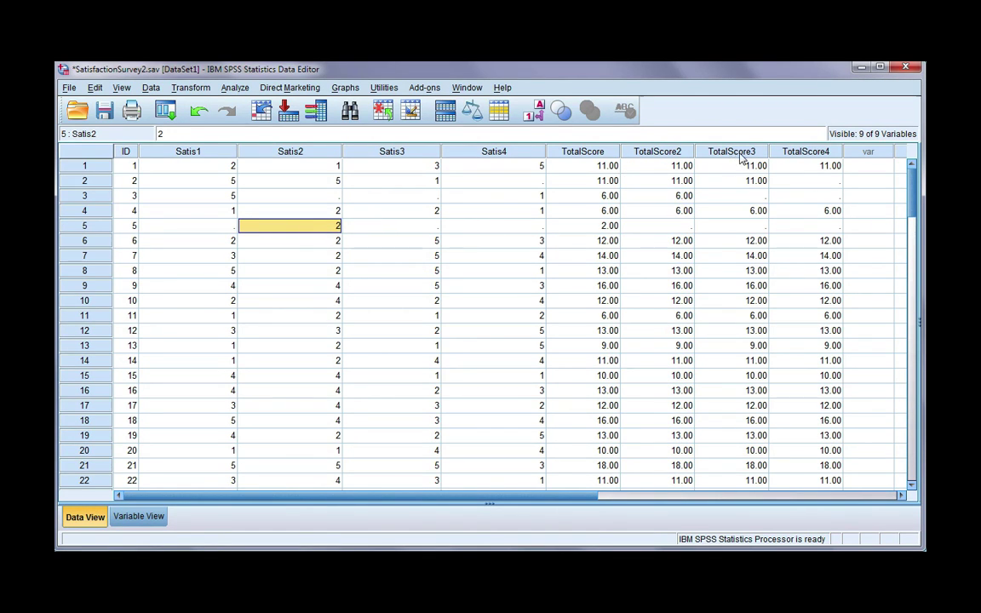
pyautogui.moveTo(744, 156); pyautogui.dragTo(778, 155)
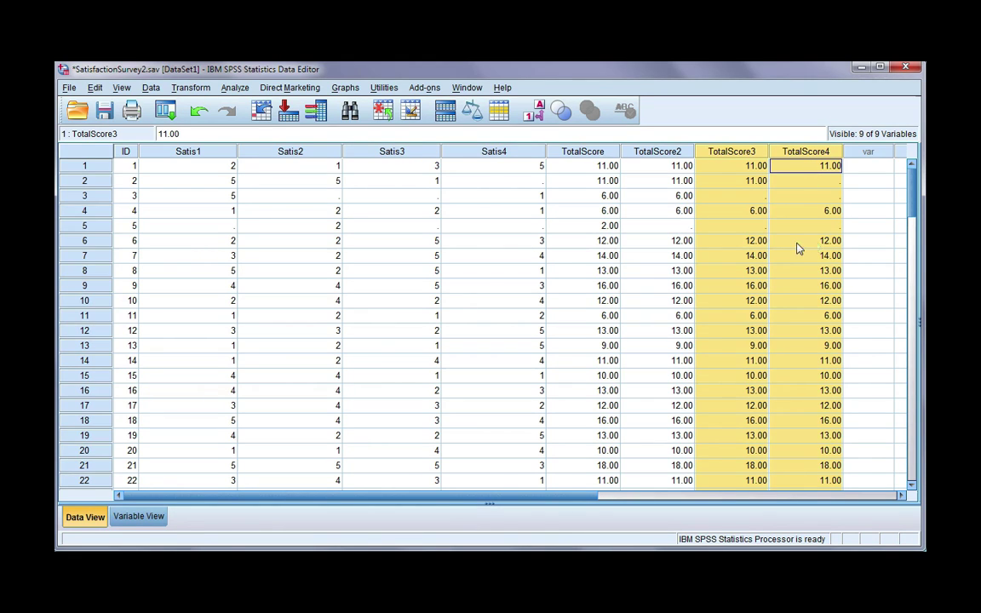
# - Clear the TotalScore through TotalScore4 columns, then start Transform > Compute Variable
pyautogui.click(596, 153)
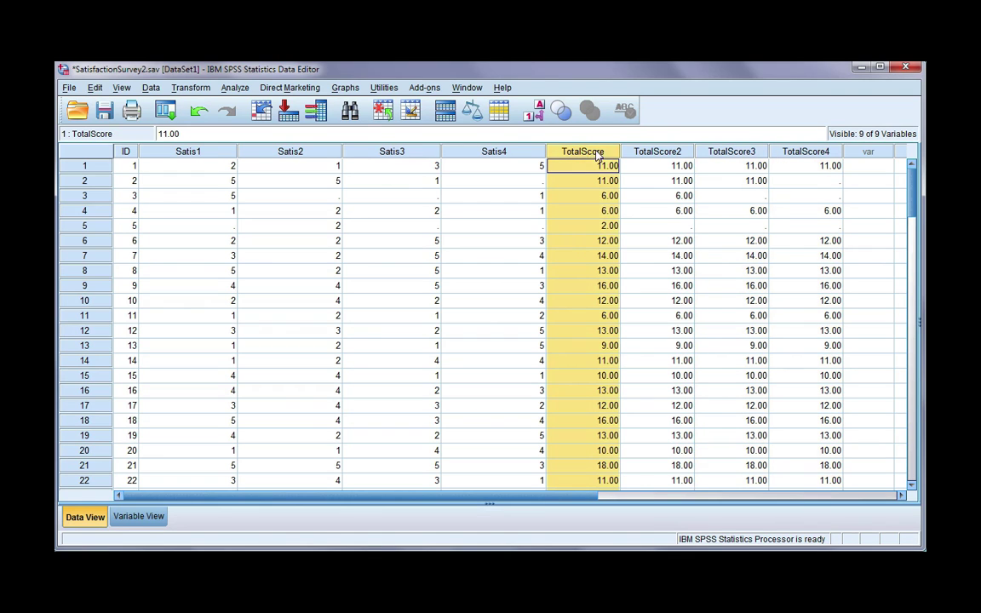
pyautogui.keyDown('shift'); pyautogui.click(802, 155); pyautogui.keyUp('shift')
pyautogui.rightClick(803, 155)
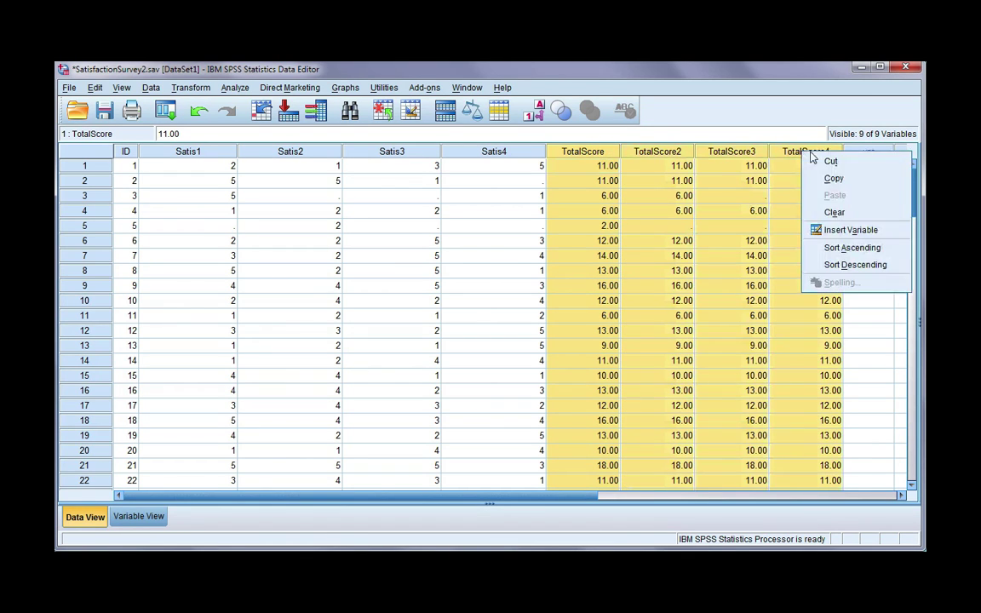
pyautogui.click(830, 210)
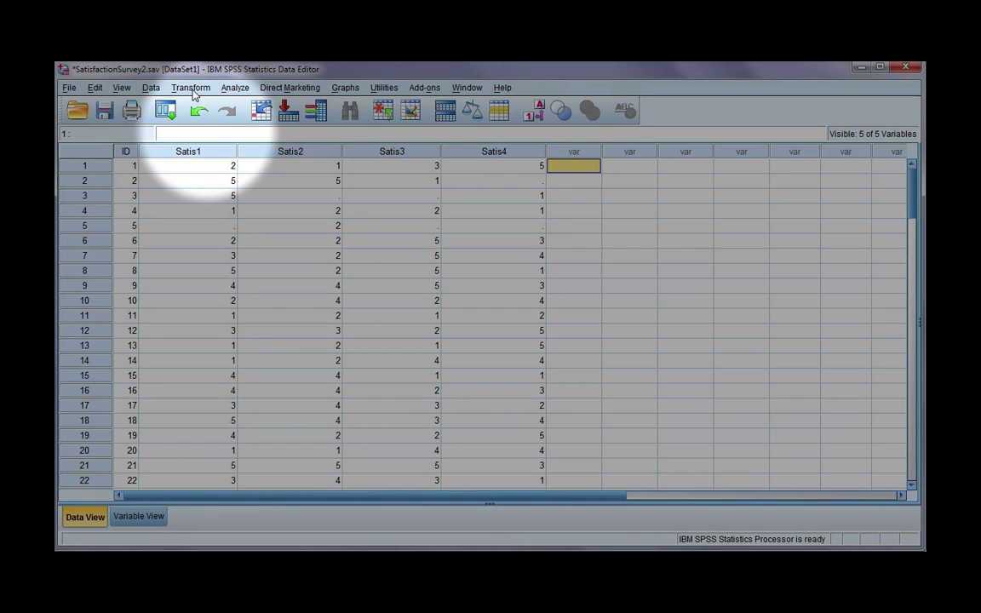
pyautogui.click(199, 90)
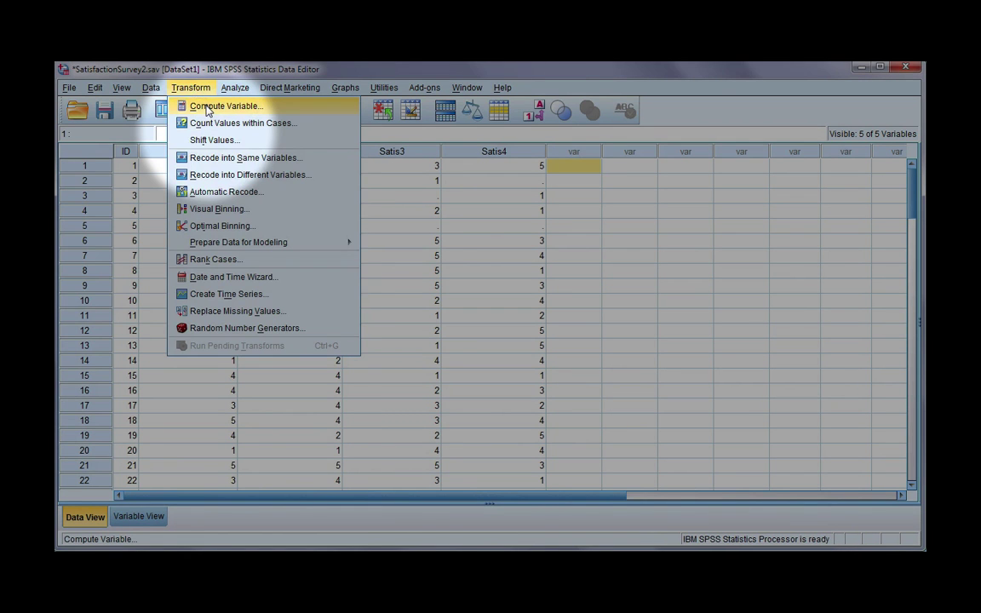
pyautogui.click(316, 108)
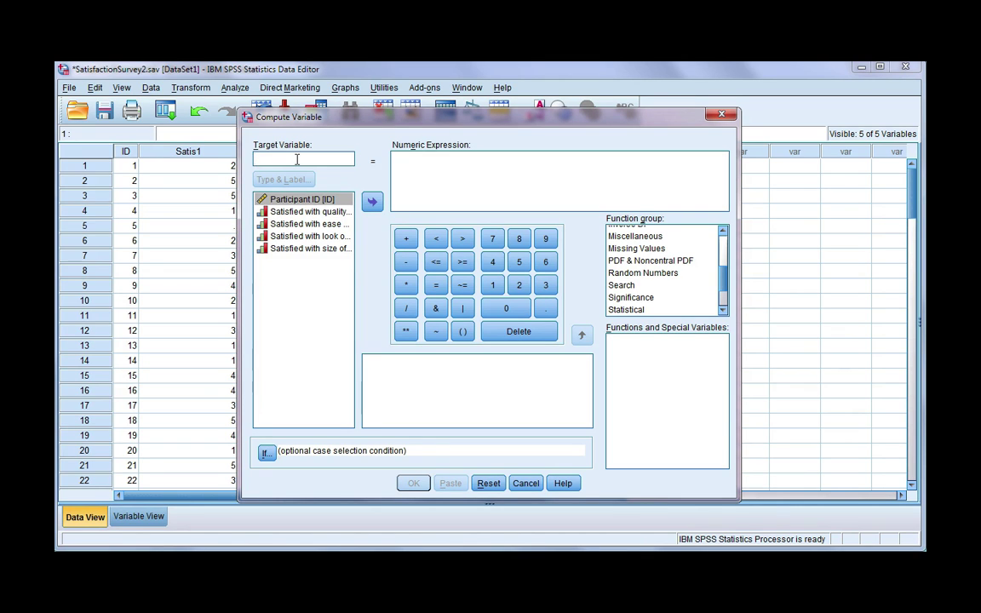
# - Set the target variable to TotalScore with the label 'Total Satisfaction Score'
pyautogui.write('TotalScore')
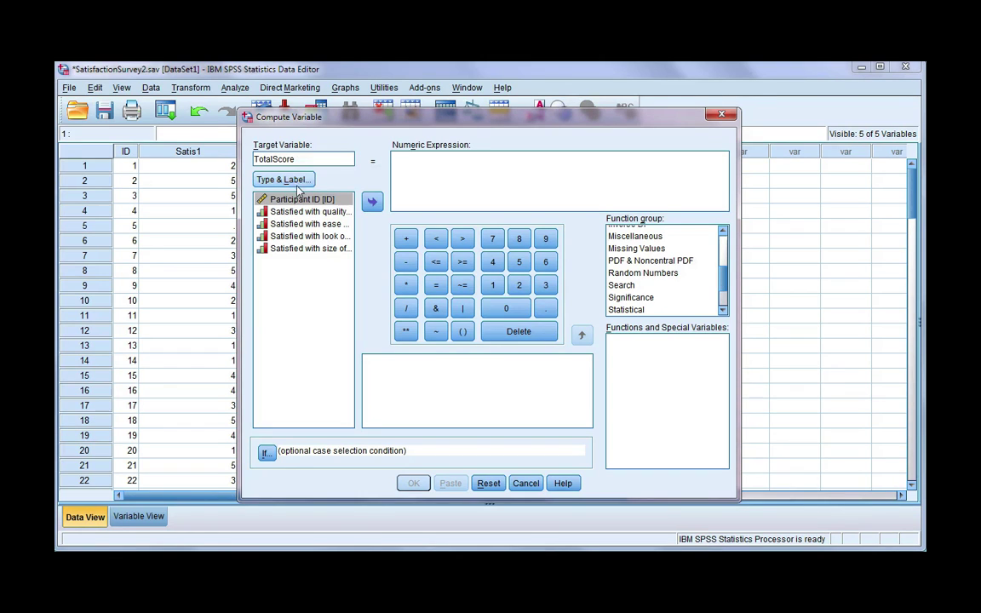
pyautogui.click(282, 180)
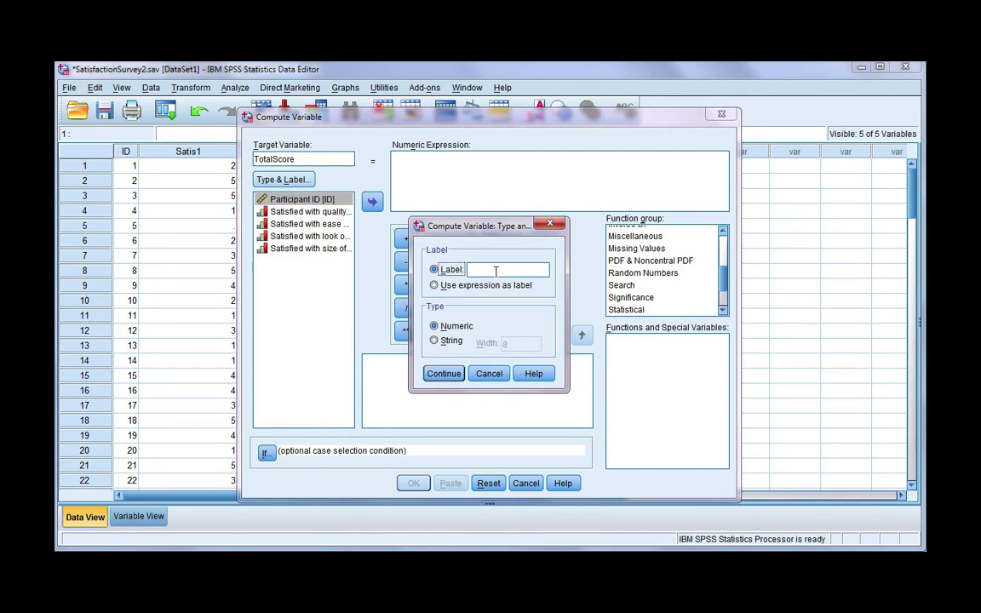
pyautogui.click(494, 269)
pyautogui.write('Total S')
pyautogui.write('atisfaction Score')
pyautogui.click(441, 374)
# - Build the expression 'Satis1 + Satis2 +' in the Numeric Expression box
pyautogui.click(426, 167)
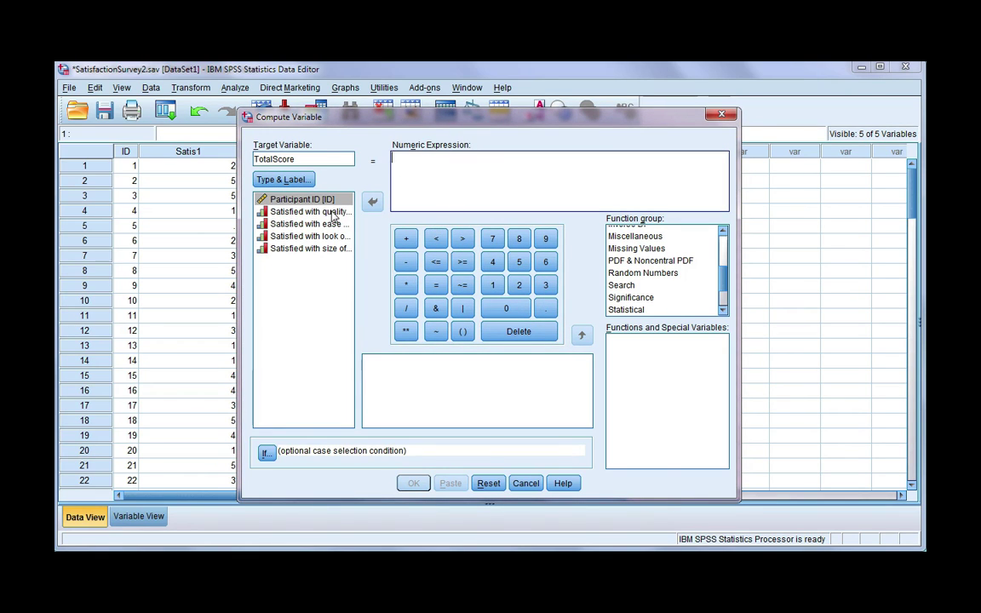
pyautogui.doubleClick(303, 211)
pyautogui.write('+')
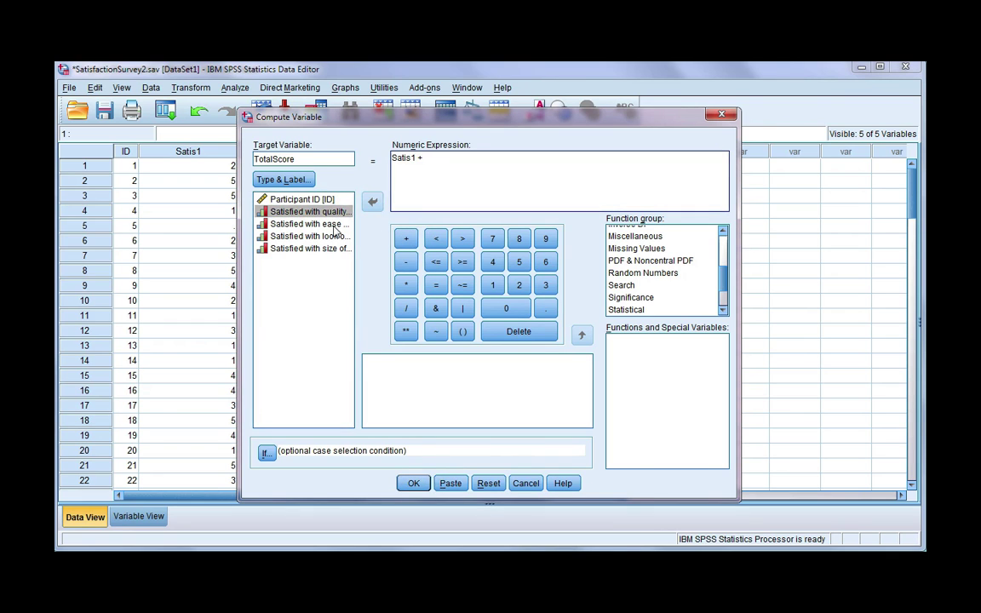
pyautogui.doubleClick(307, 223)
pyautogui.click(404, 239)
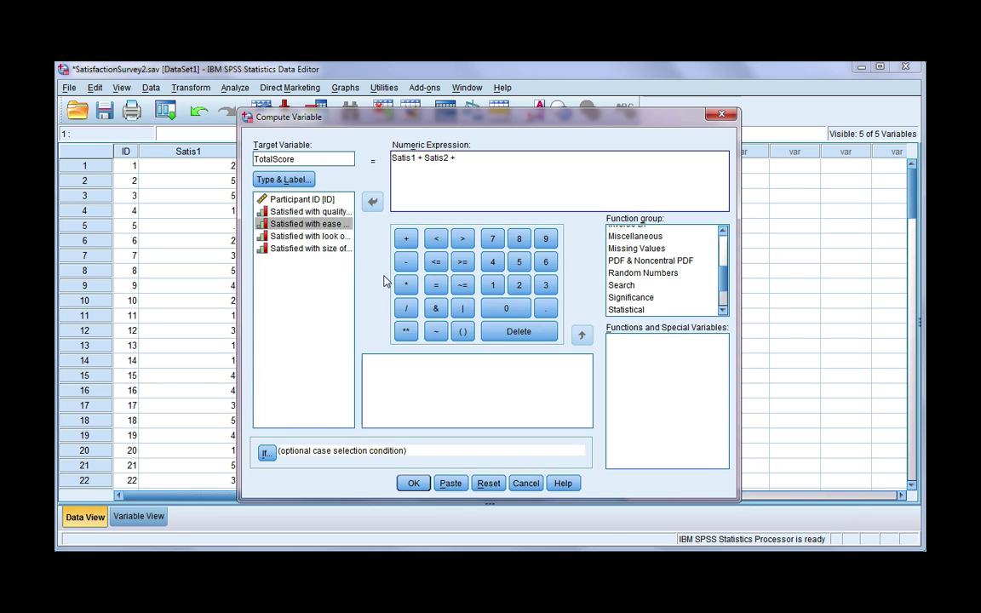
# - Clear the old expression and insert the Statistical Sum function
pyautogui.press('BackSpace')
pyautogui.press('BackSpace')
pyautogui.press('BackSpace')
pyautogui.press('BackSpace')
pyautogui.press('BackSpace')
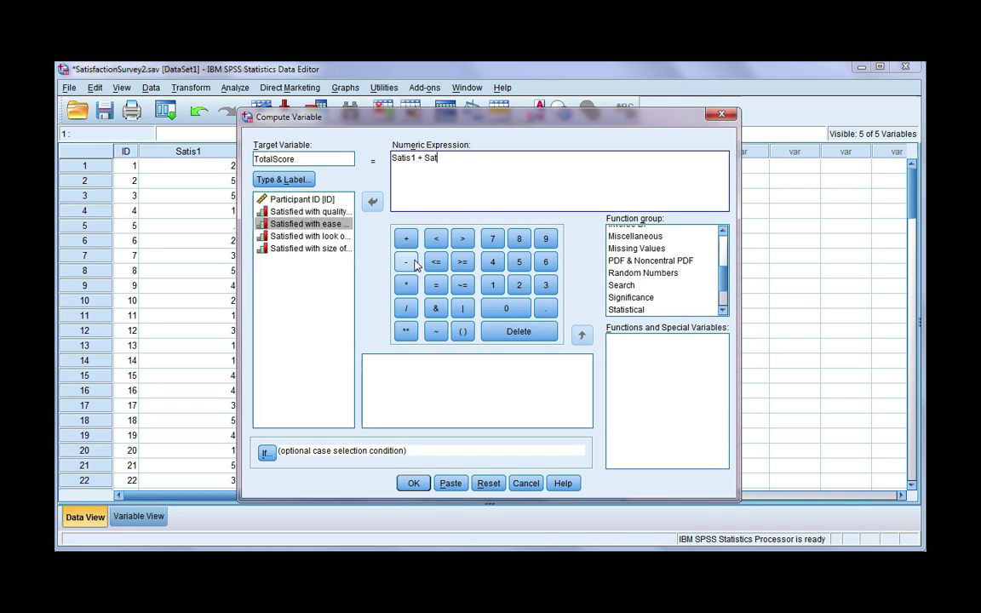
pyautogui.press('BackSpace')
pyautogui.press('BackSpace')
pyautogui.press('BackSpace')
pyautogui.press('BackSpace')
pyautogui.press('BackSpace')
pyautogui.press('BackSpace')
pyautogui.press('BackSpace')
pyautogui.press('BackSpace')
pyautogui.press('BackSpace')
pyautogui.press('BackSpace')
pyautogui.press('BackSpace')
pyautogui.press('BackSpace')
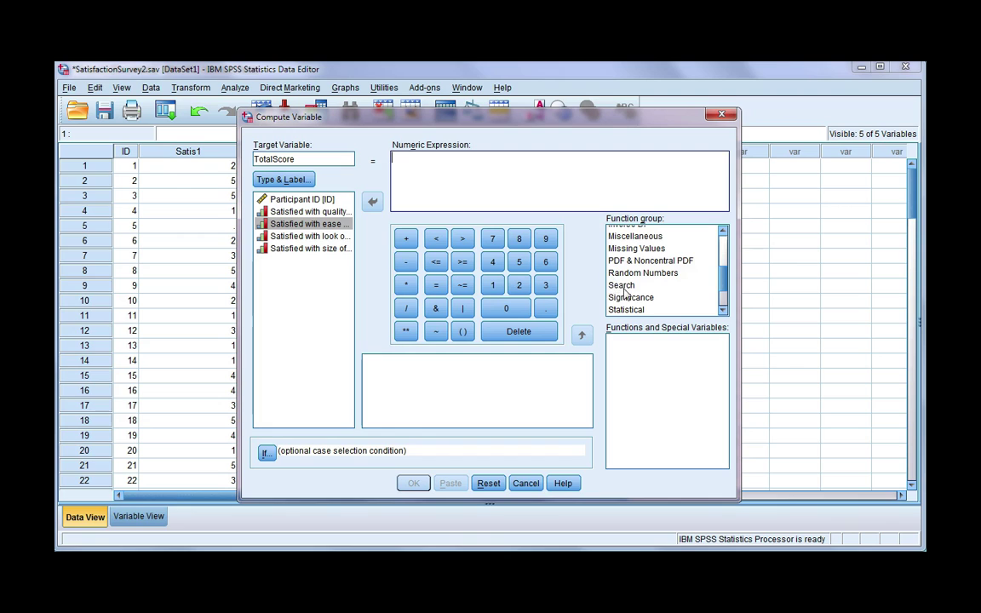
pyautogui.scroll(-1, 723, 289)
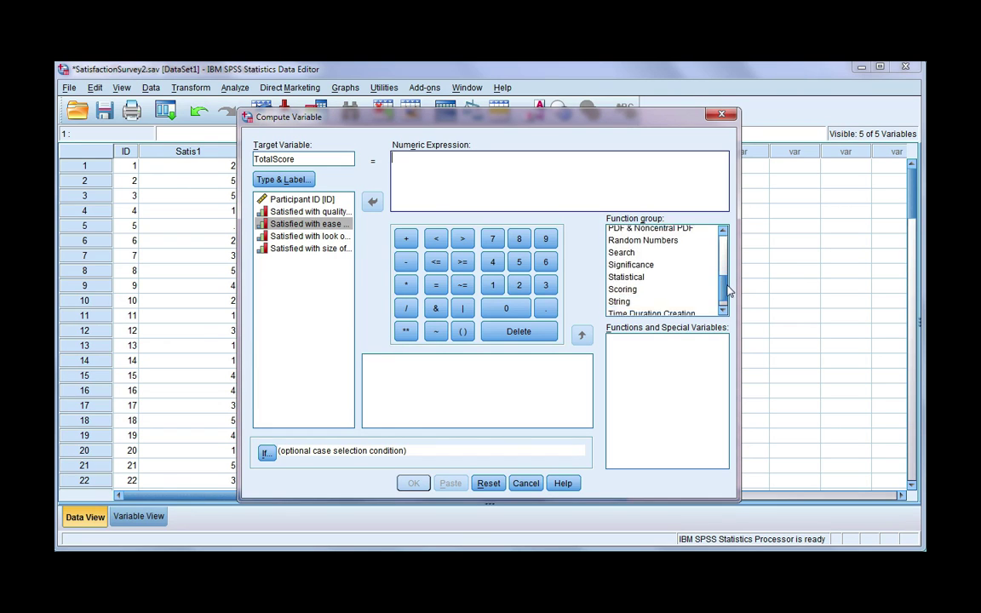
pyautogui.scroll(-1, 724, 291)
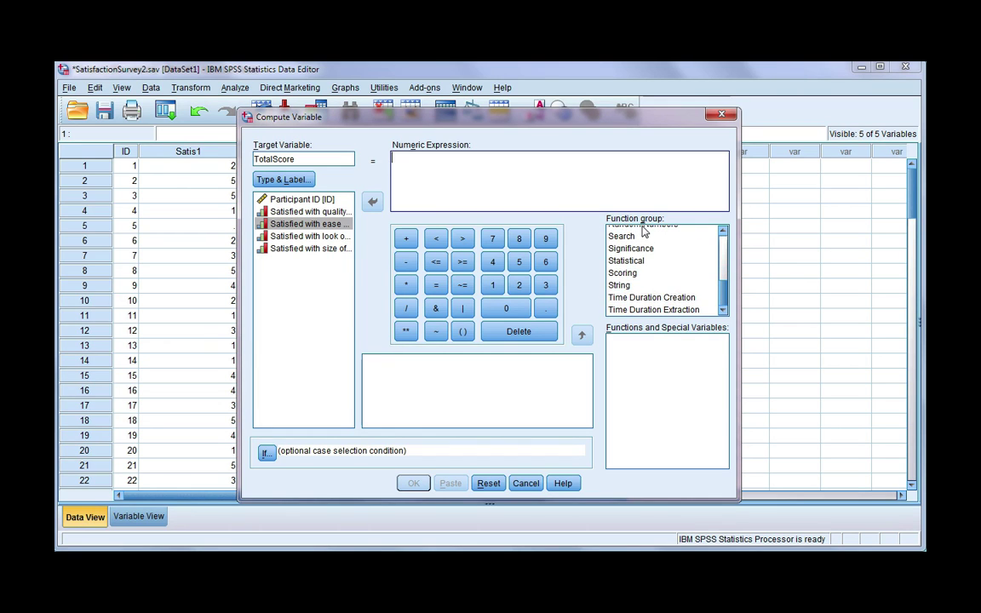
pyautogui.click(636, 261)
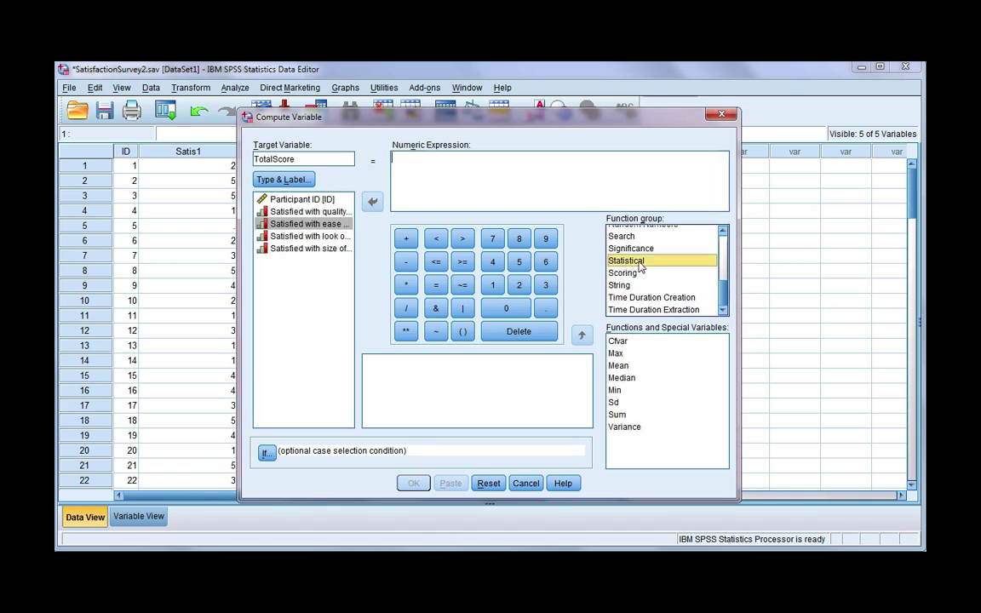
pyautogui.click(623, 416)
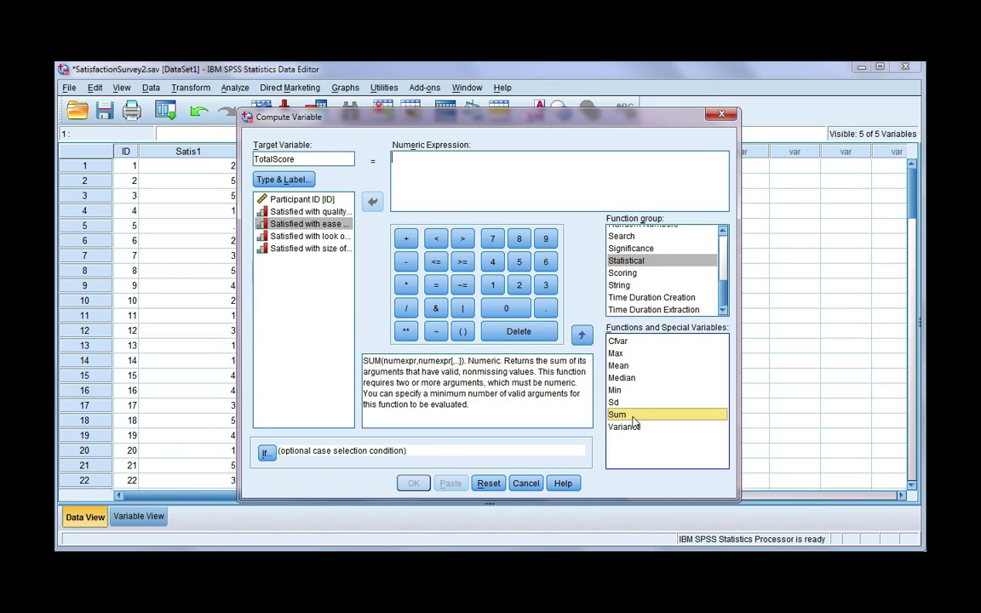
pyautogui.click(582, 335)
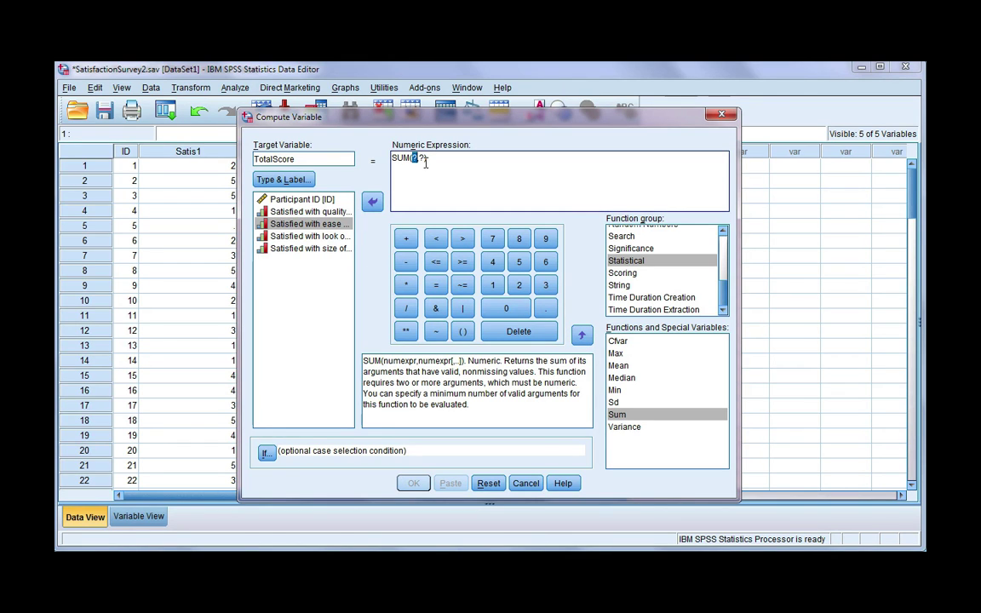
# - Fill the SUM arguments with Satis1, Satis2, Satis3 and Satis4, comma-separated
pyautogui.click(308, 210)
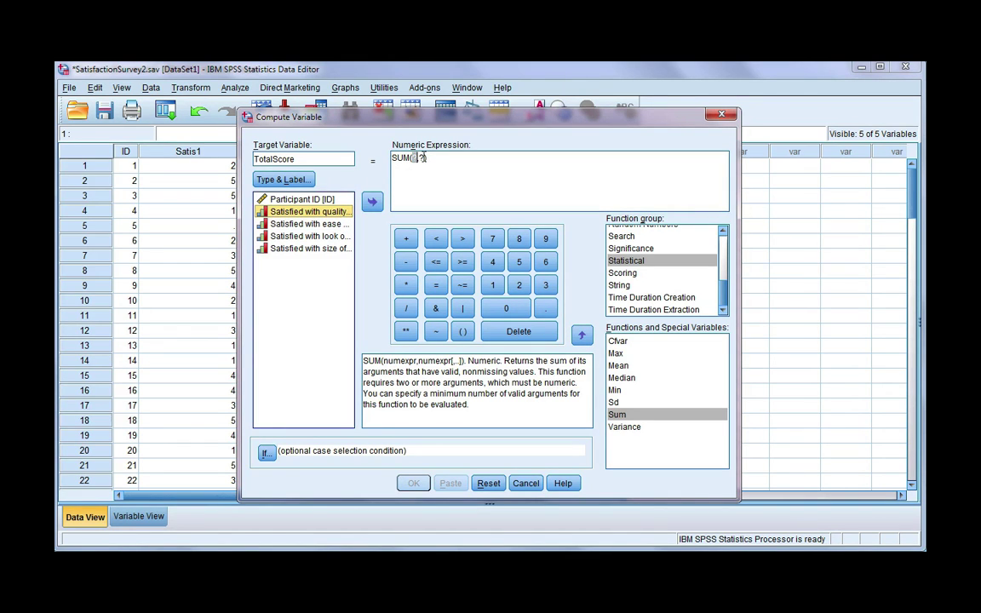
pyautogui.doubleClick(336, 215)
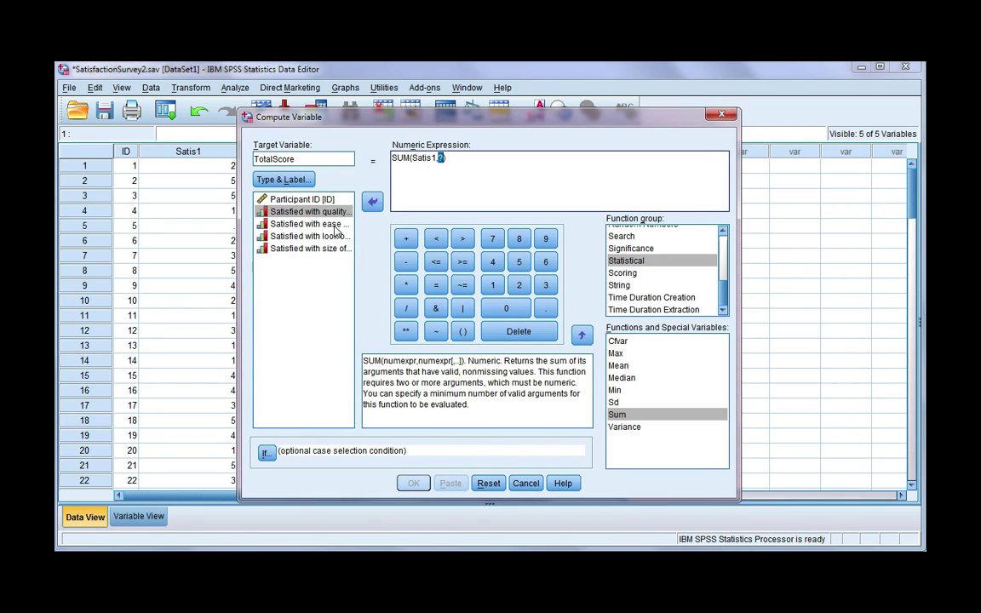
pyautogui.click(305, 223)
pyautogui.doubleClick(306, 223)
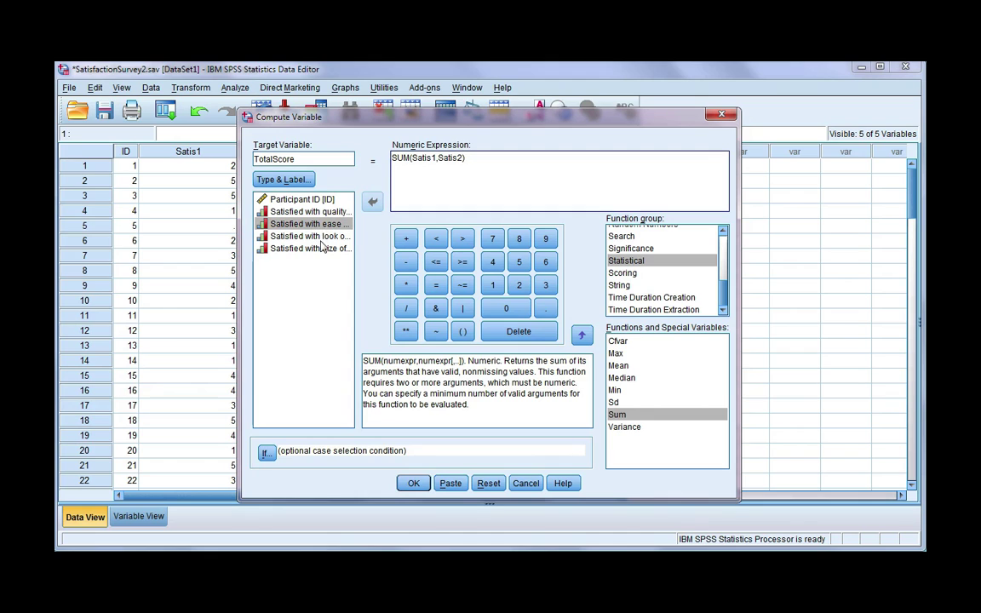
pyautogui.write(',')
pyautogui.doubleClick(306, 236)
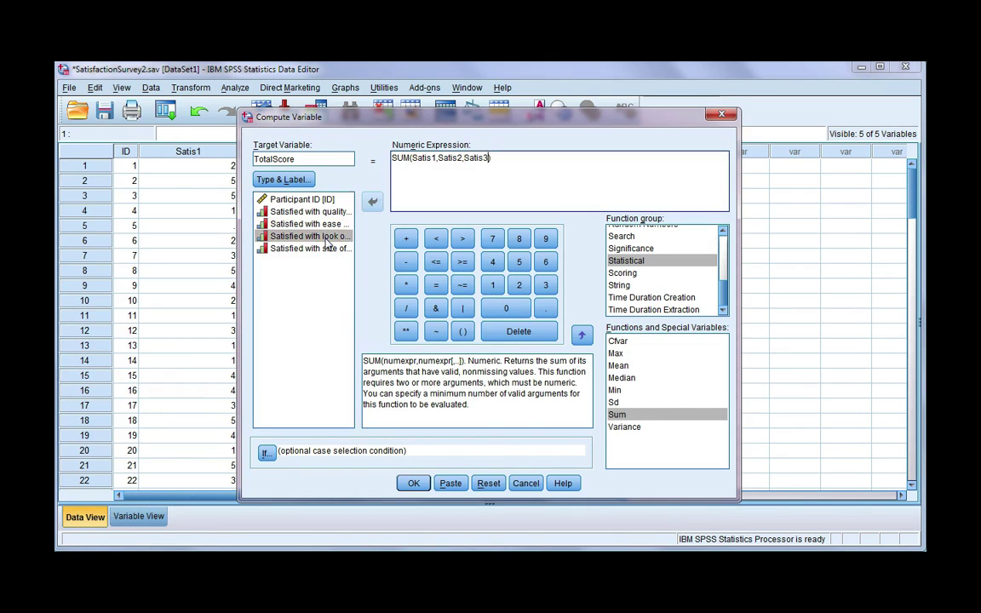
pyautogui.write(',')
pyautogui.doubleClick(329, 249)
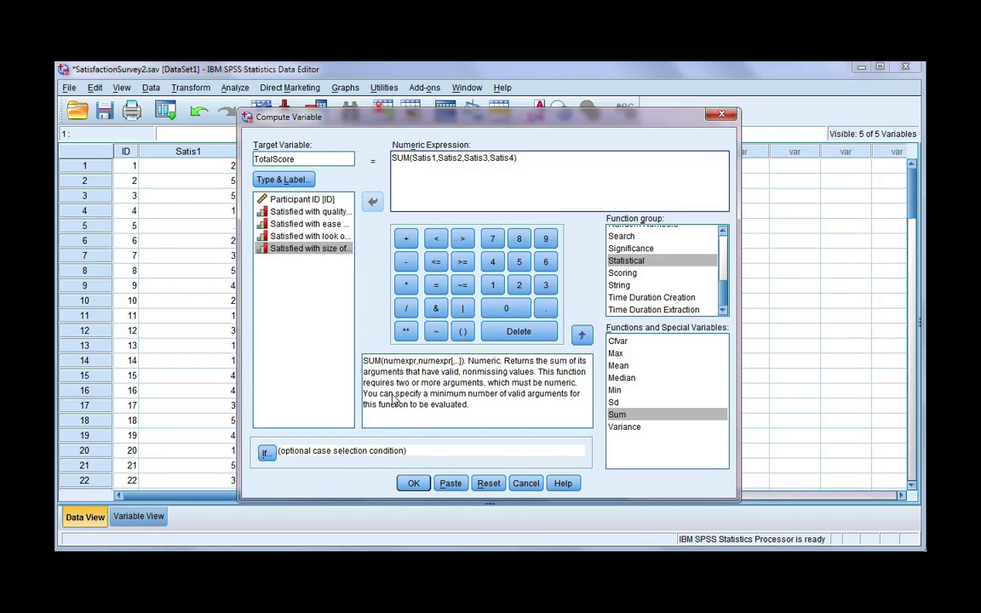
# - Run the compute to create TotalScore as SUM(Satis1,Satis2,Satis3,Satis4) for every respondent
pyautogui.click(413, 483)
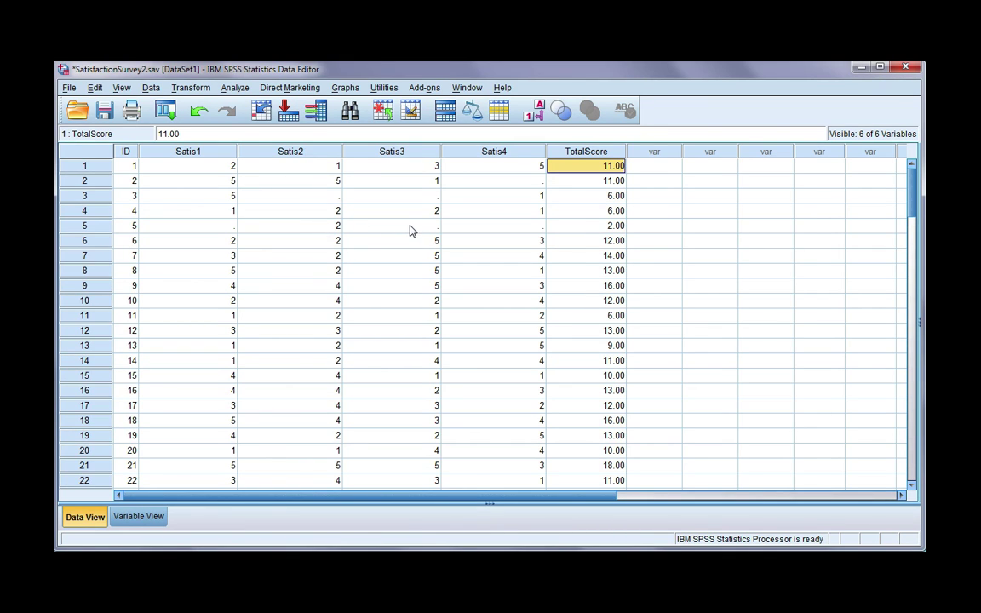
# - Compute TotalScore2 using SUM.2(Satis1,Satis2,Satis3,Satis4) and check that row 5 is blank
pyautogui.click(191, 88)
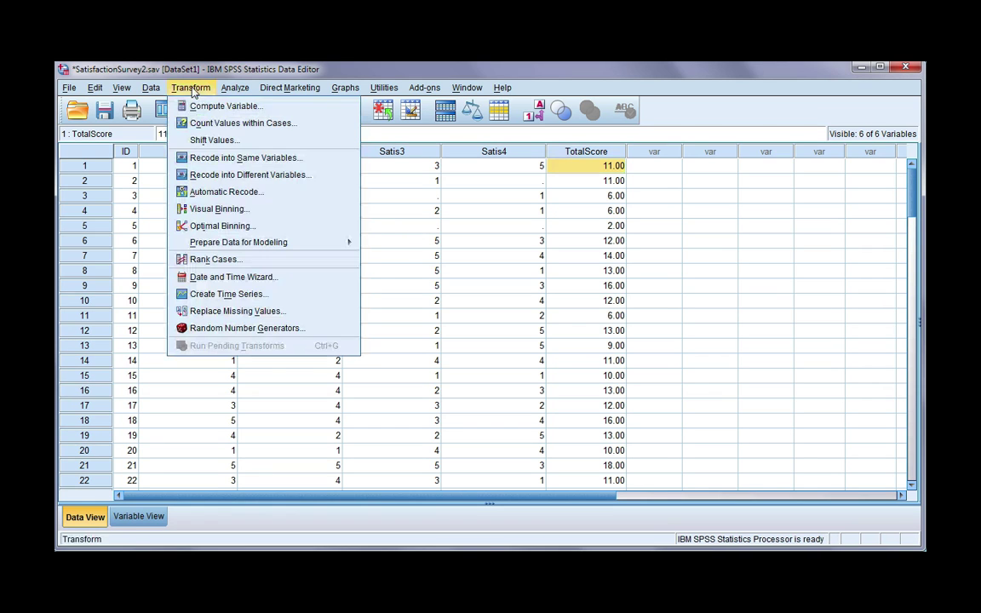
pyautogui.click(334, 106)
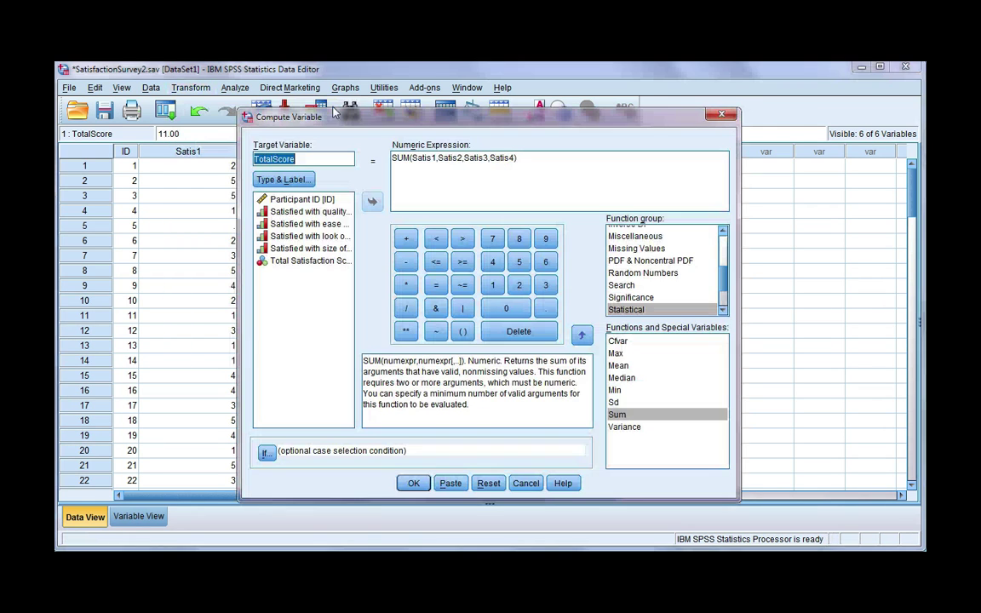
pyautogui.click(339, 160)
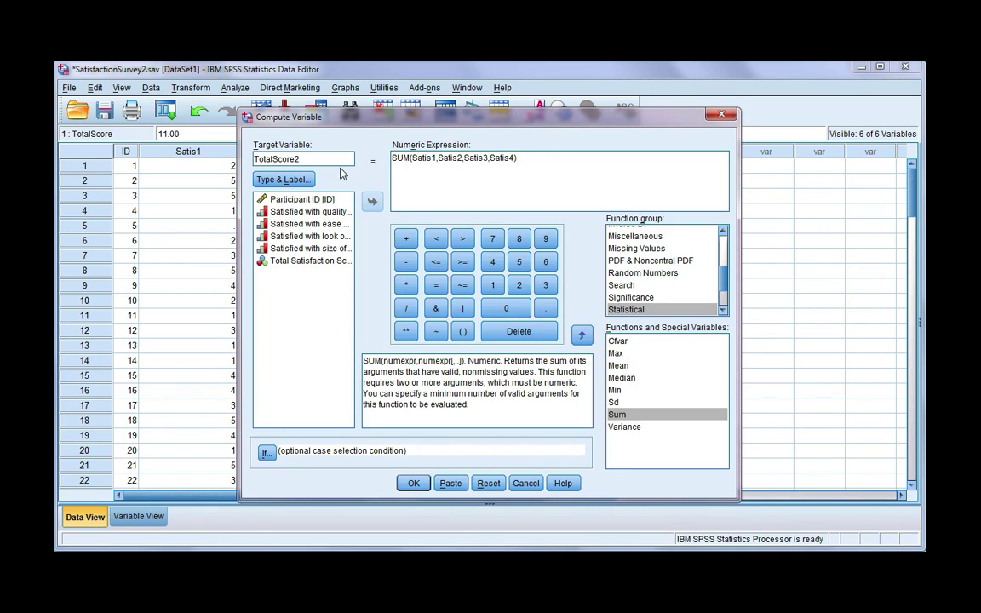
pyautogui.click(405, 158)
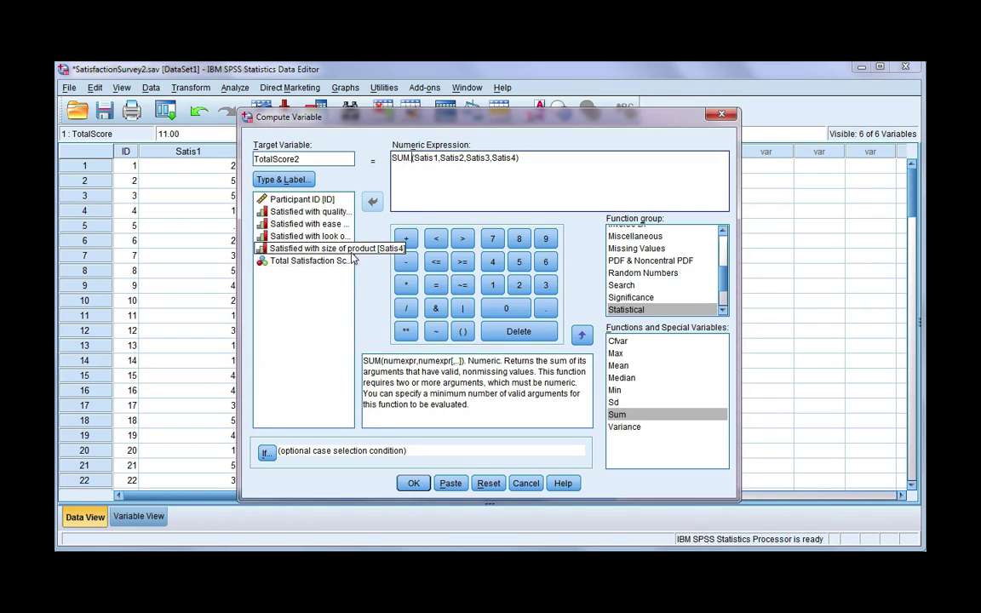
pyautogui.write('2')
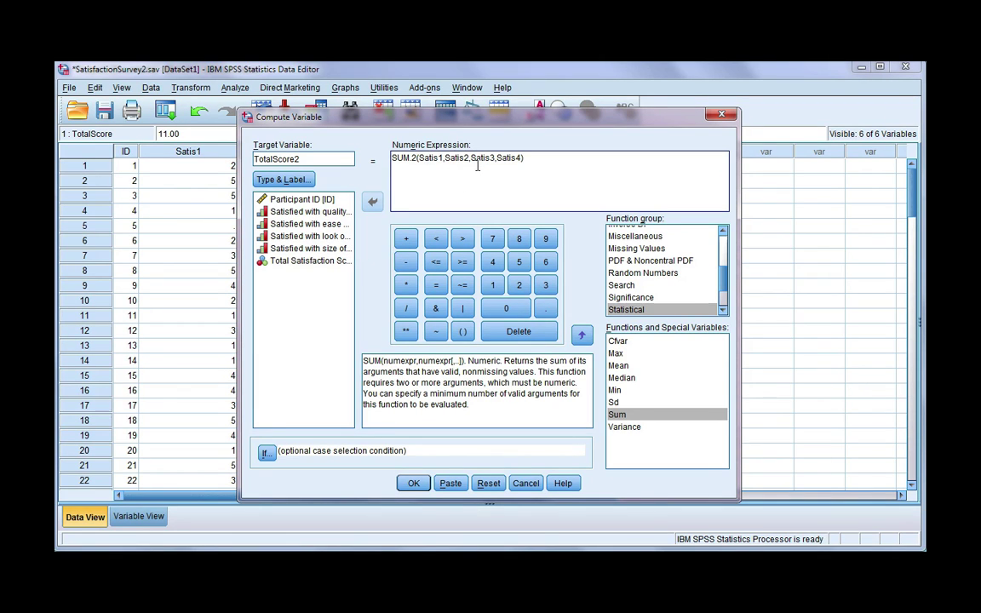
pyautogui.click(415, 483)
pyautogui.click(693, 226)
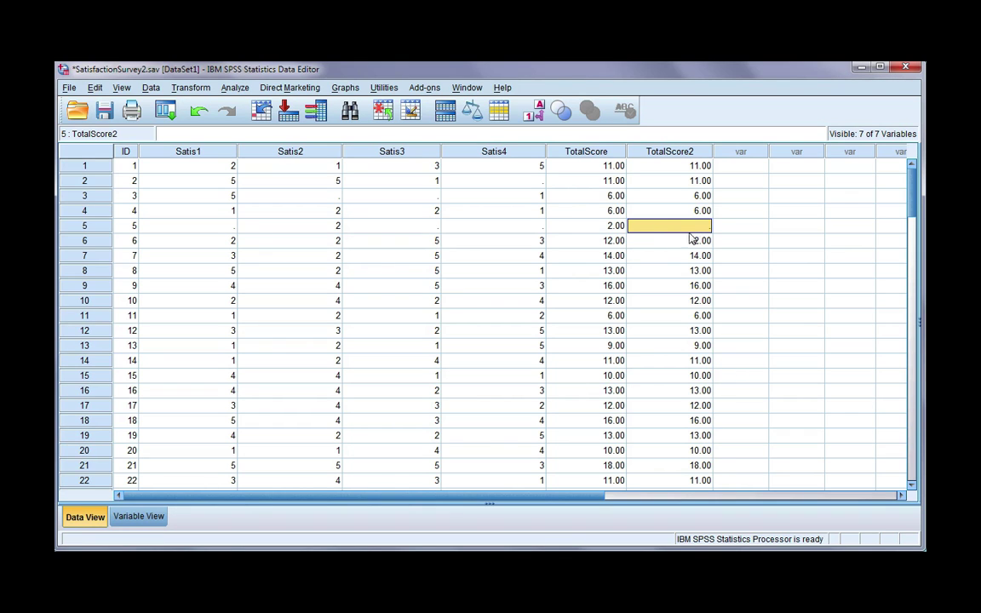
# - Compute TotalScore3 using SUM.3(Satis1,Satis2,Satis3,Satis4), leaving respondents 3 and 5 blank
pyautogui.click(186, 88)
pyautogui.click(184, 103)
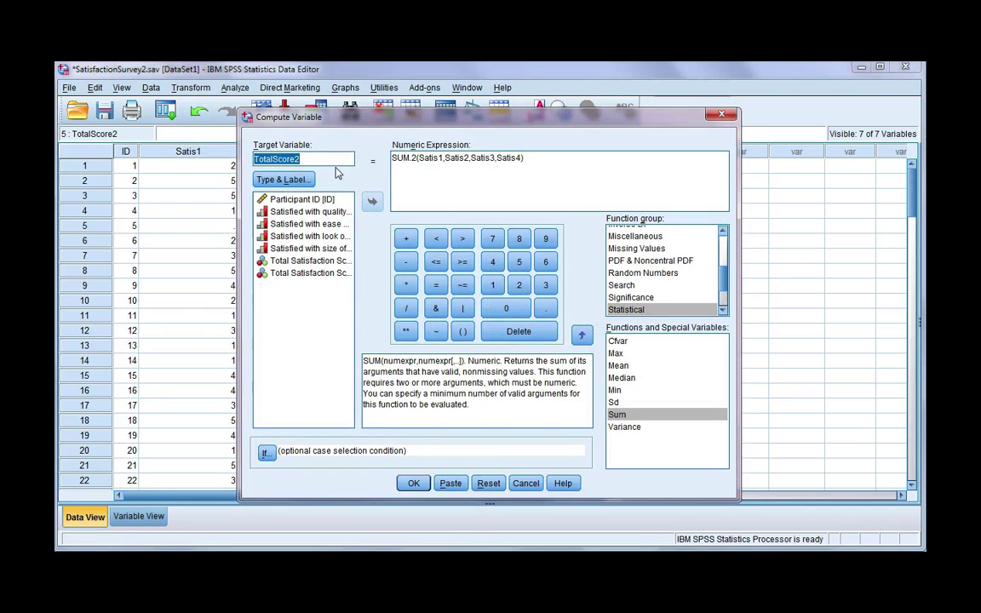
pyautogui.click(311, 159)
pyautogui.press('BackSpace')
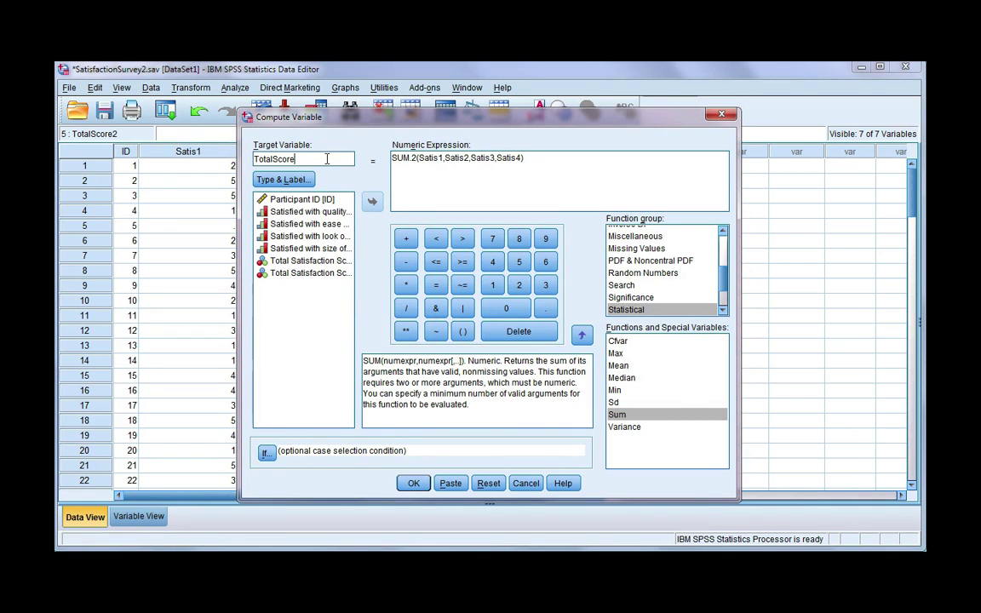
pyautogui.write('3')
pyautogui.click(411, 158)
pyautogui.press('BackSpace')
pyautogui.press('BackSpace')
pyautogui.write('.3')
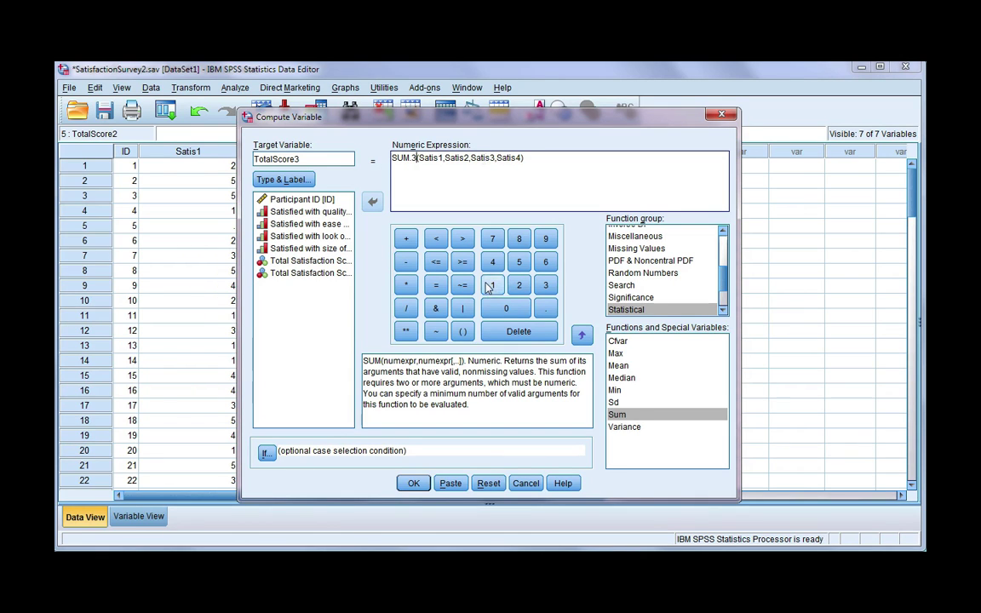
pyautogui.click(413, 483)
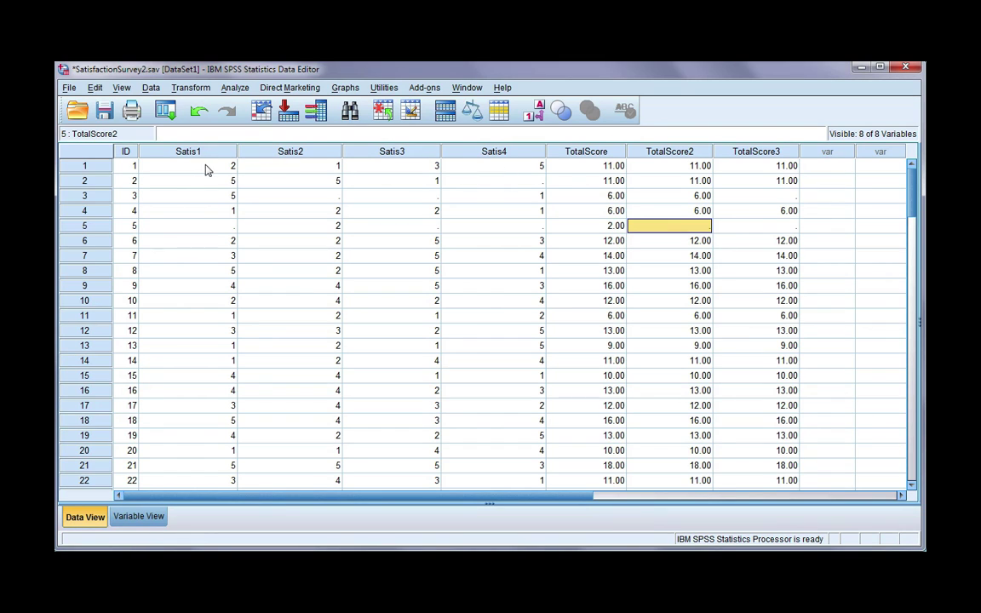
pyautogui.click(828, 170)
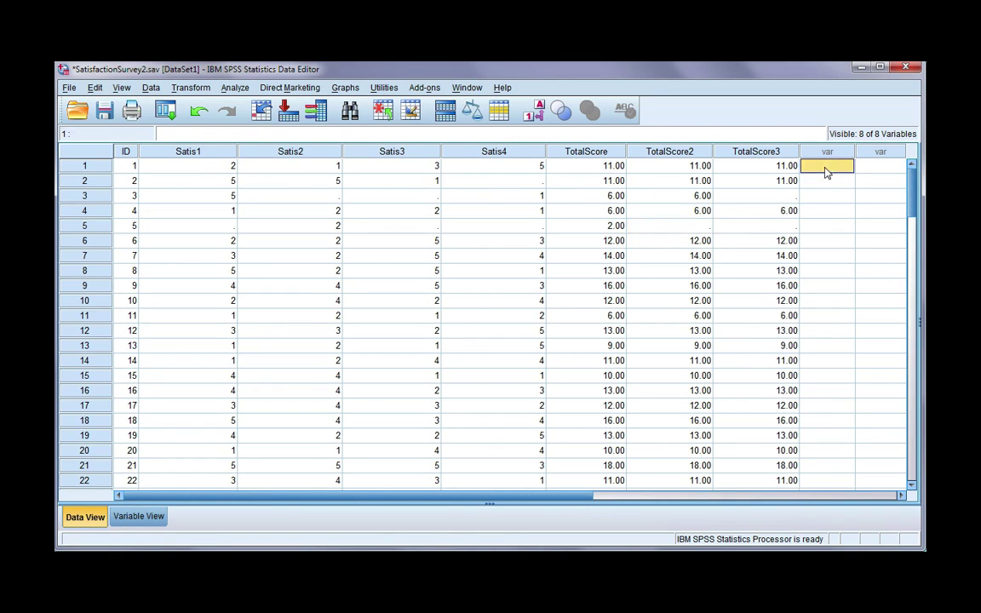